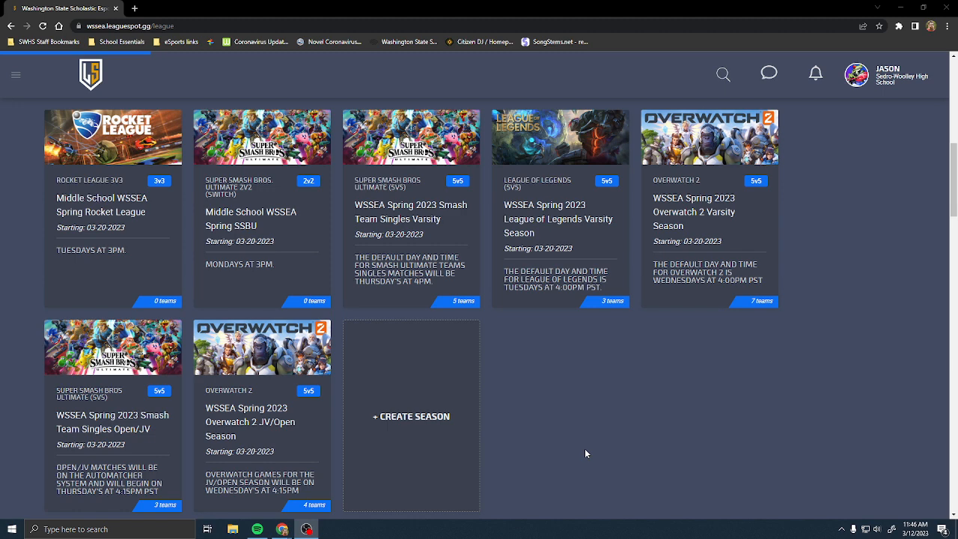
Open the Sedro-Woolley High School organization page at its Teams section
scroll(589, 448, "up", 1)
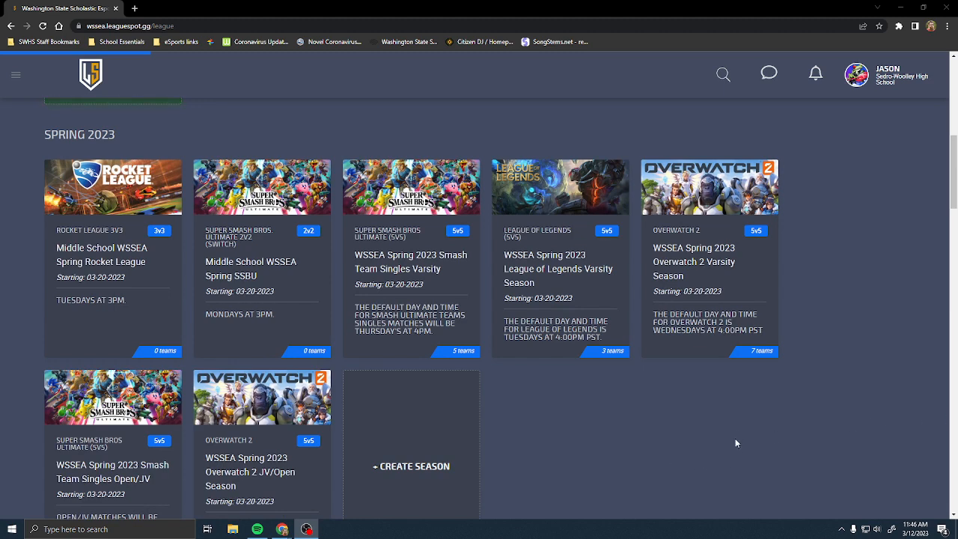
scroll(720, 431, "down", 1)
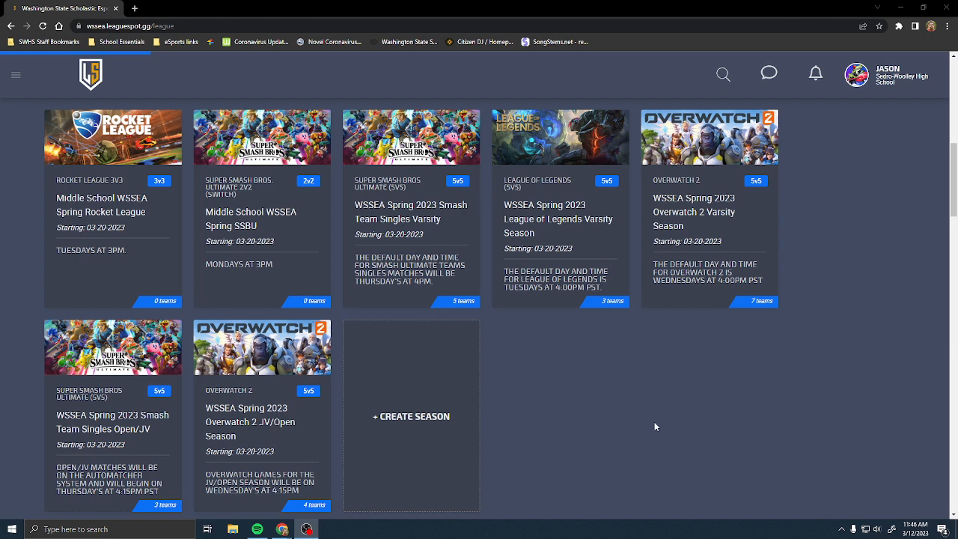
left_click(16, 76)
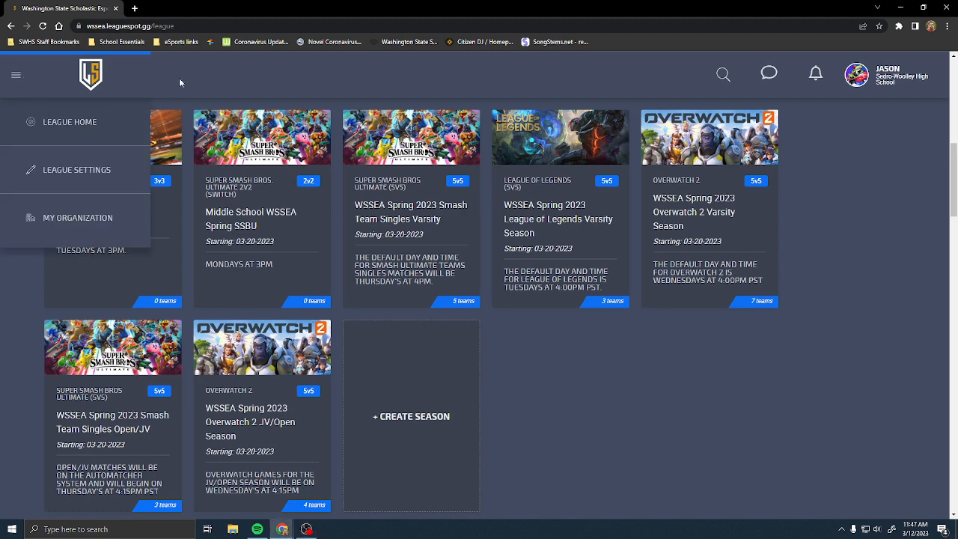
left_click(72, 218)
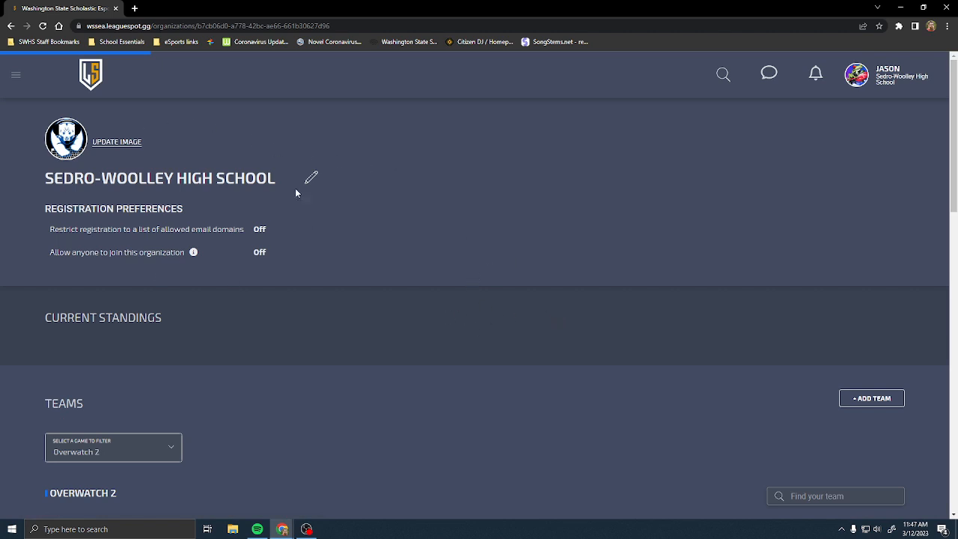
scroll(545, 266, "down", 3)
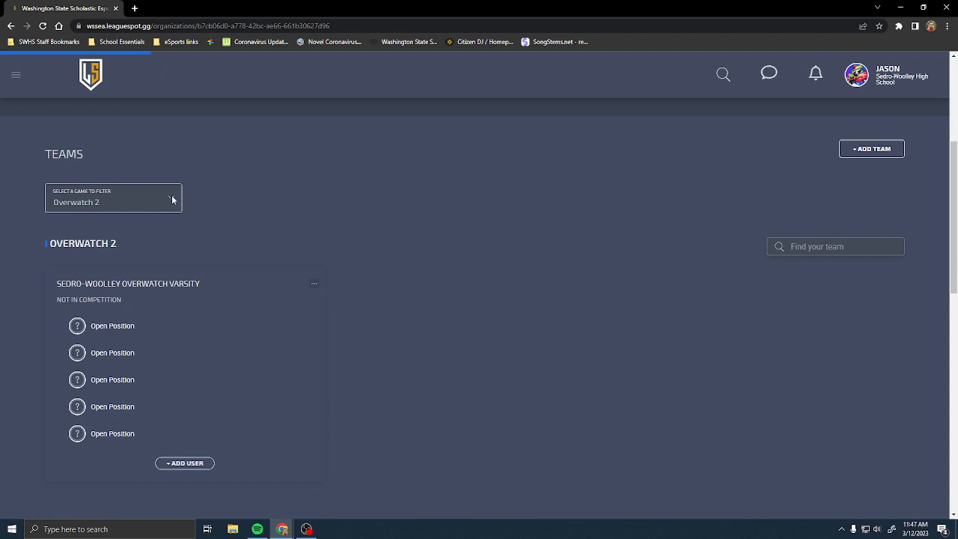
scroll(568, 284, "down", 1)
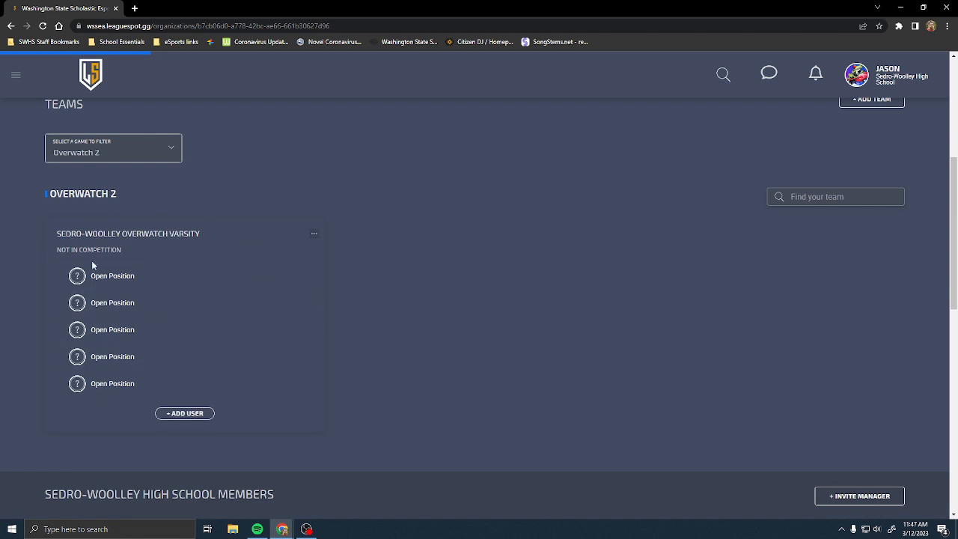
Review the organization's Super Smash Bros Ultimate (5v5) teams and set the game filter back to Overwatch 2
left_click(172, 152)
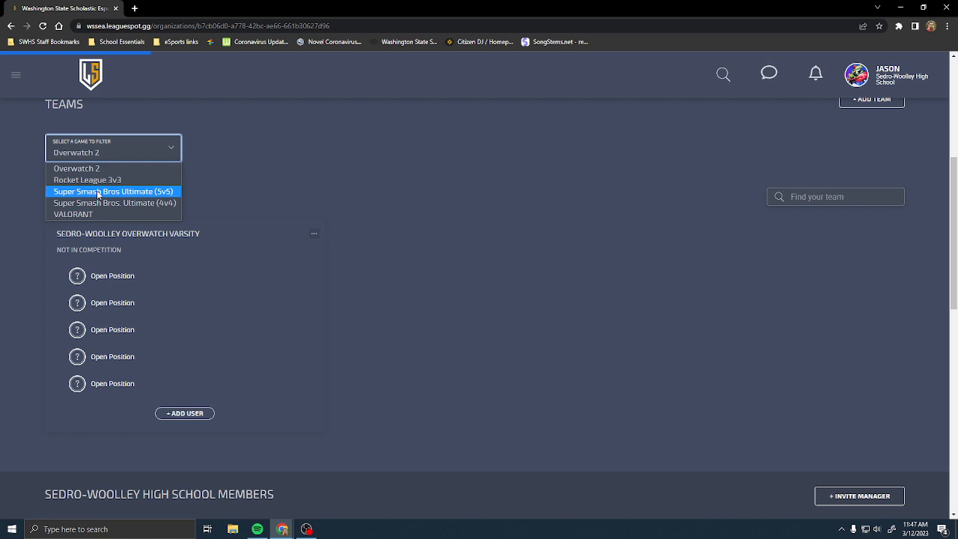
left_click(96, 190)
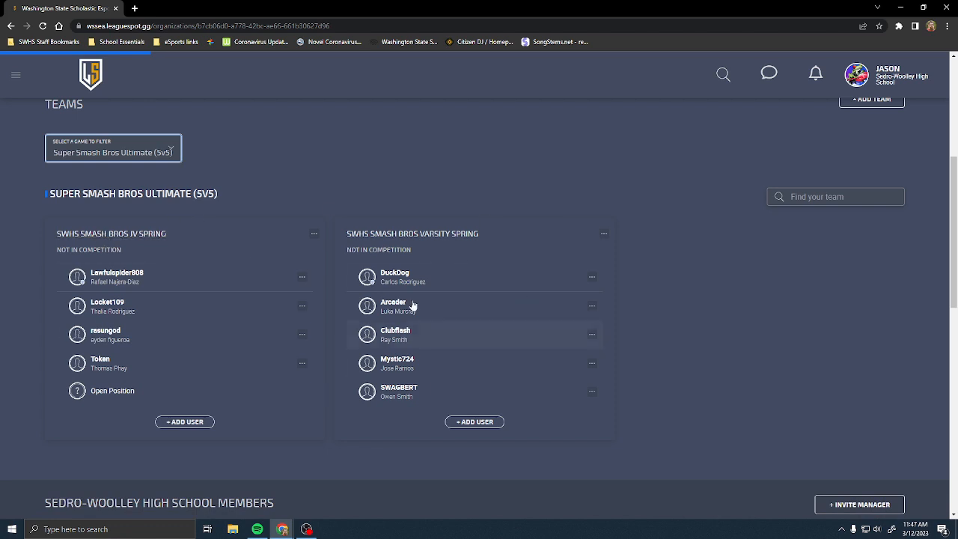
left_click(170, 148)
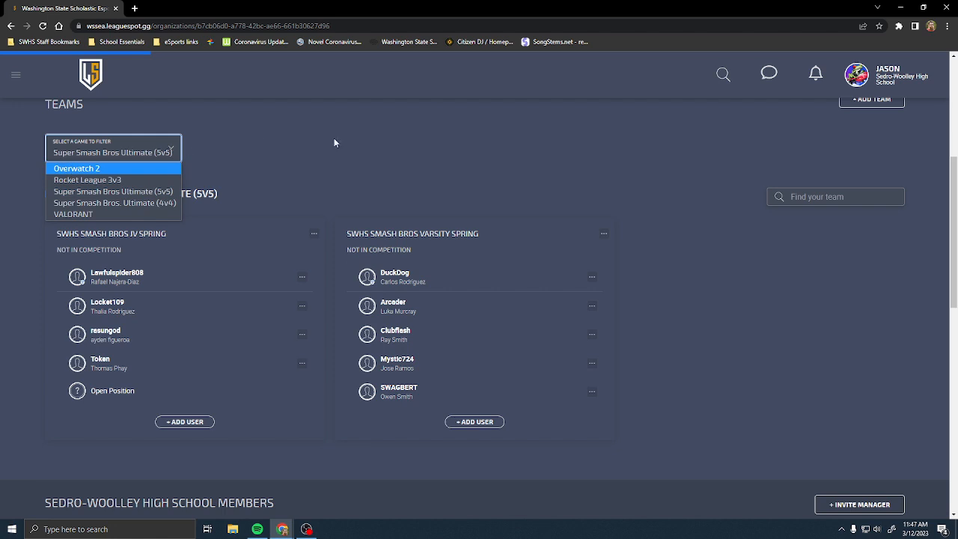
left_click(112, 168)
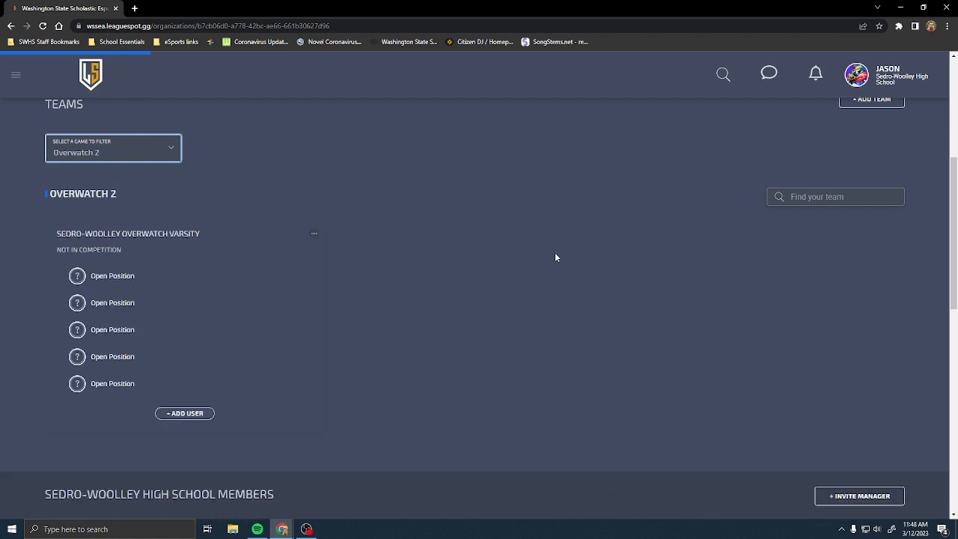
Create a new team named Sedro-Woolley League of Legends Varsity for the game League of Legends (5v5)
scroll(524, 349, "up", 1)
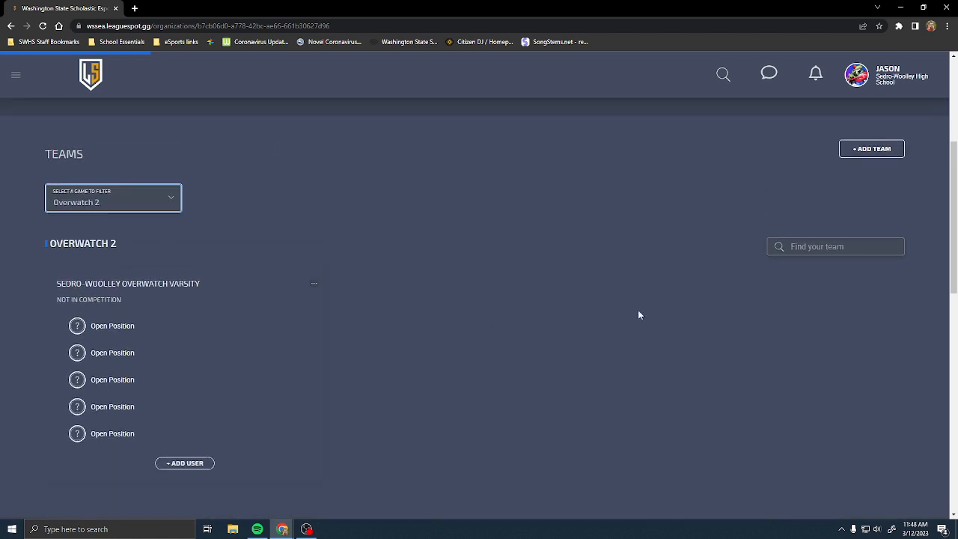
left_click(867, 151)
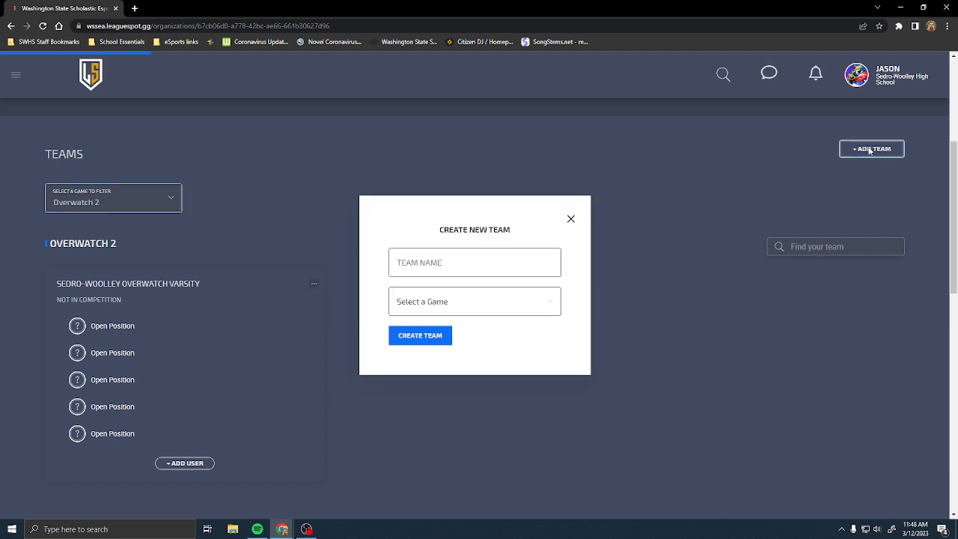
left_click(478, 269)
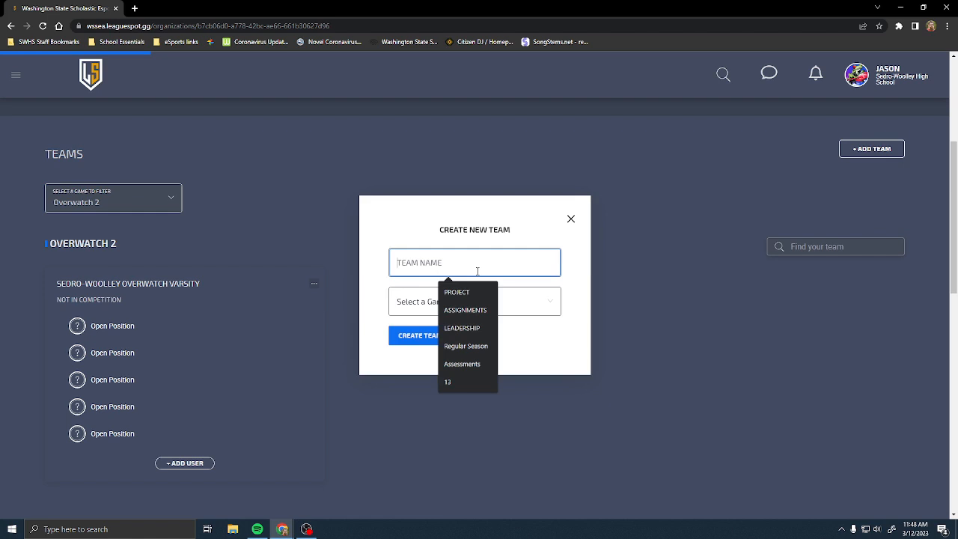
type("Sedro-Woolley League of Legends Varsity")
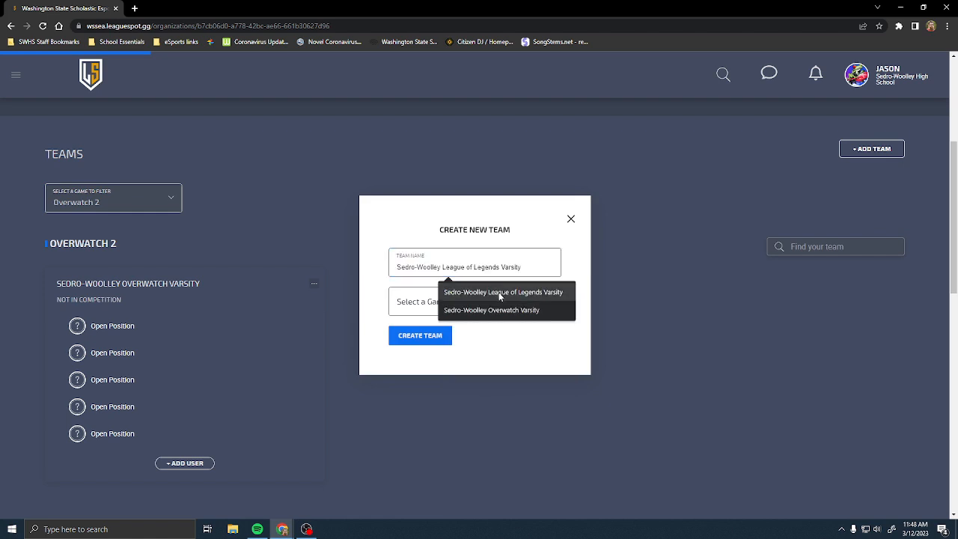
left_click(500, 292)
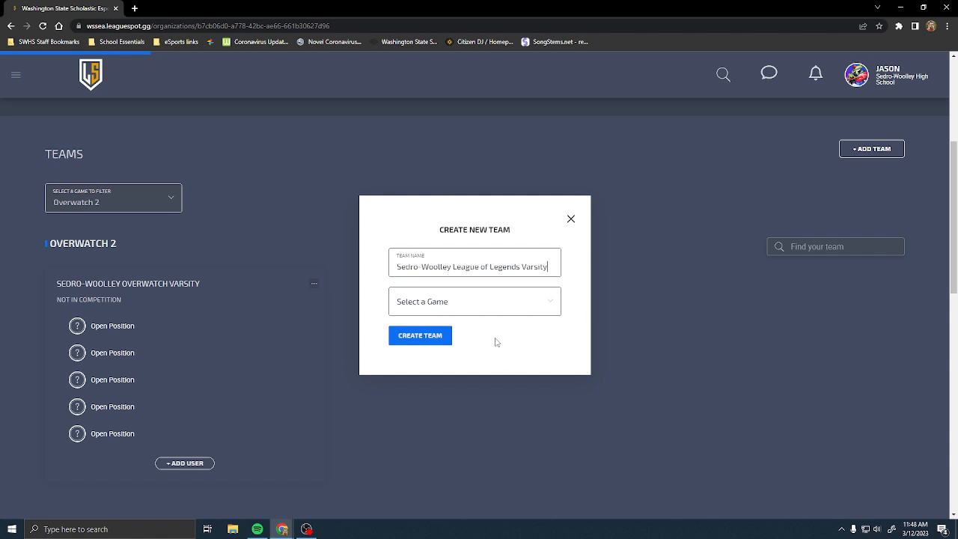
left_click(521, 305)
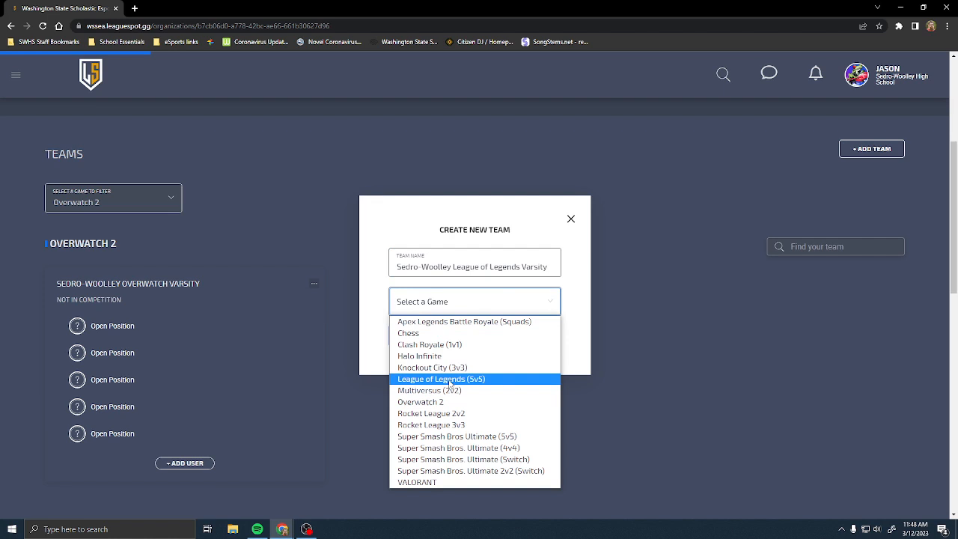
left_click(499, 380)
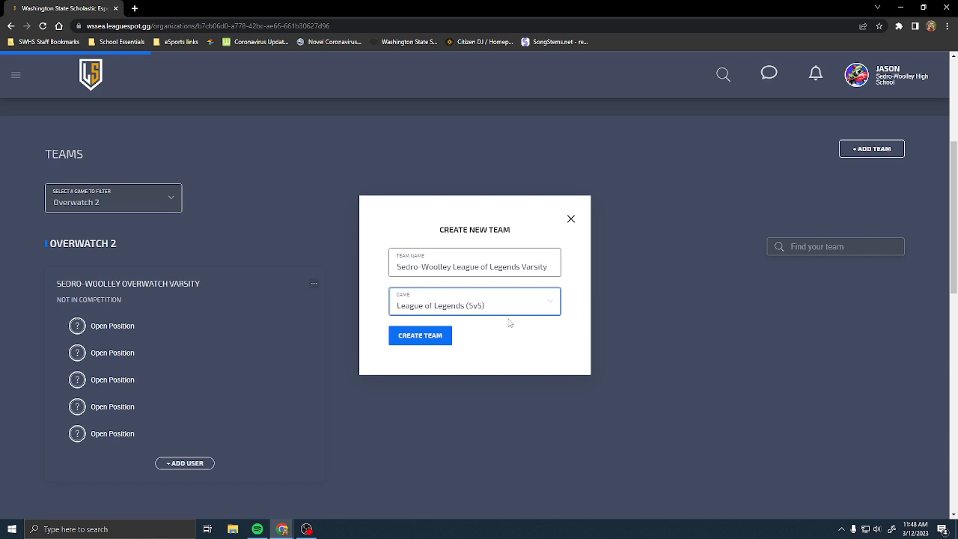
left_click(424, 336)
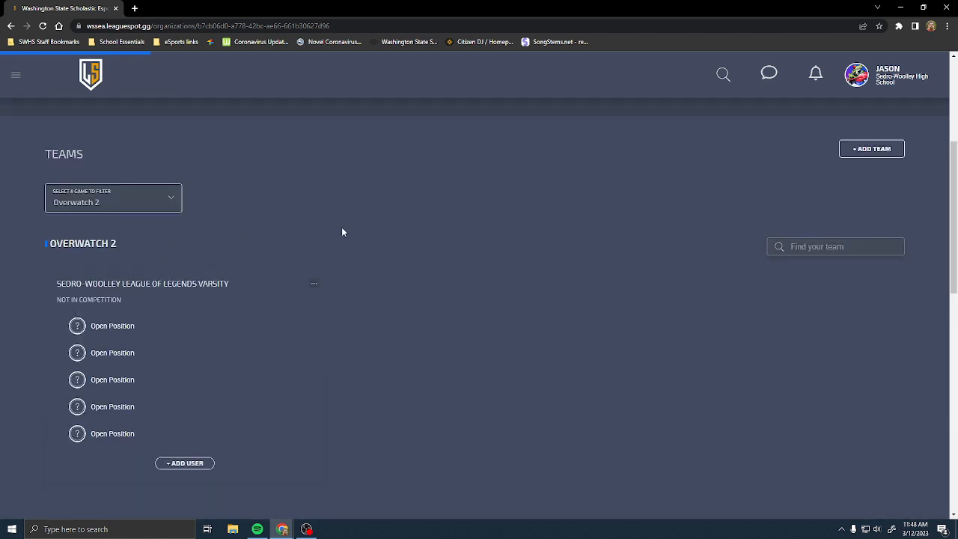
Filter the teams to League of Legends (5v5) and add a member of the organization to the new varsity team as a Player
left_click(149, 202)
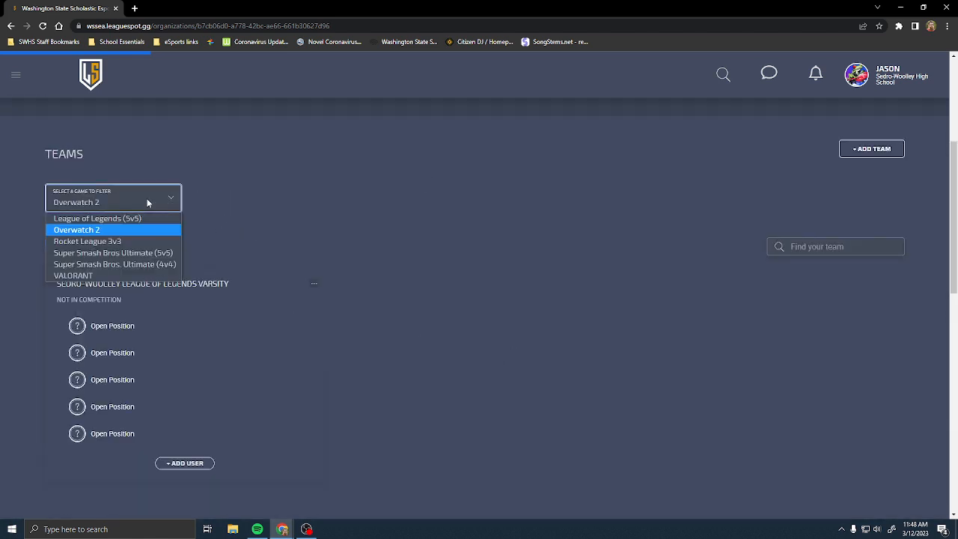
left_click(108, 220)
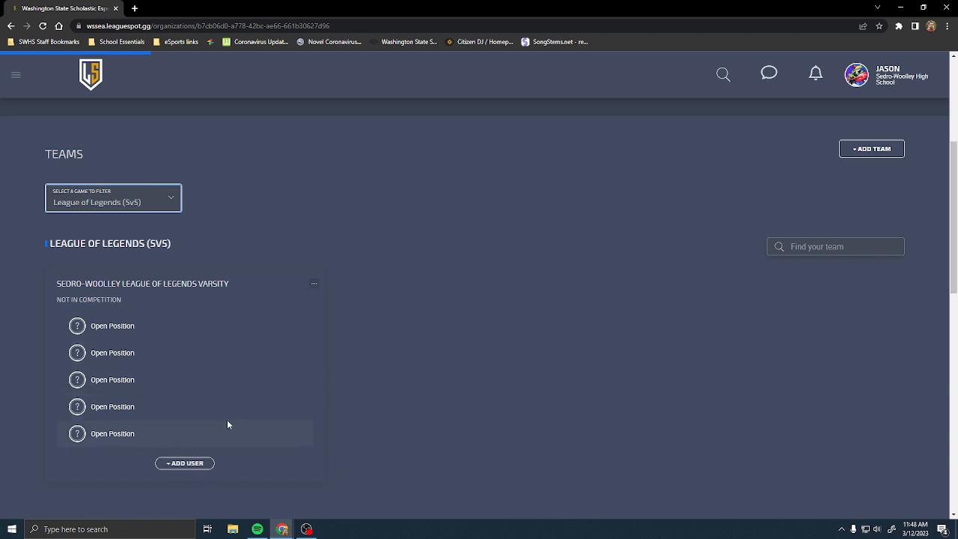
left_click(183, 468)
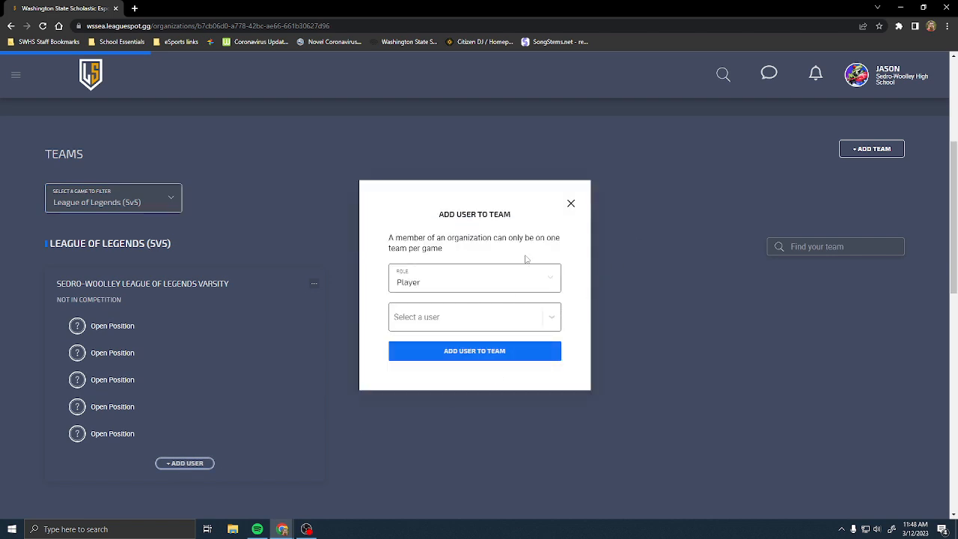
left_click(552, 318)
left_click_drag(588, 275, 587, 339)
scroll(551, 288, "down", 3)
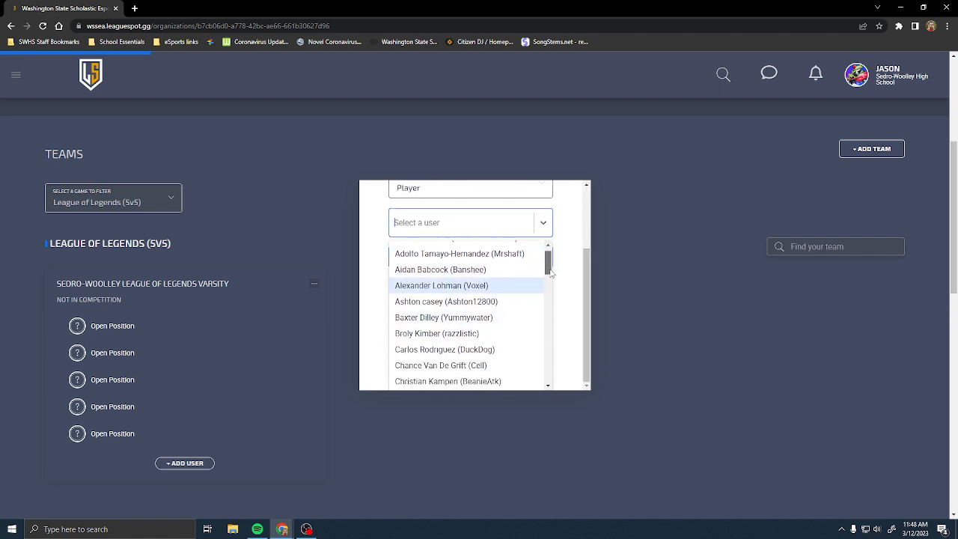
left_click_drag(550, 292, 550, 338)
left_click(442, 291)
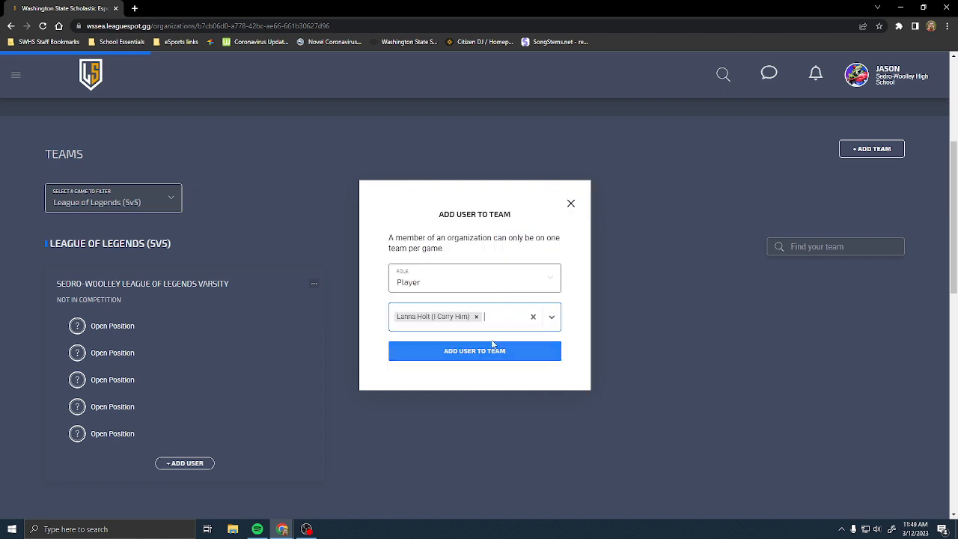
left_click(501, 352)
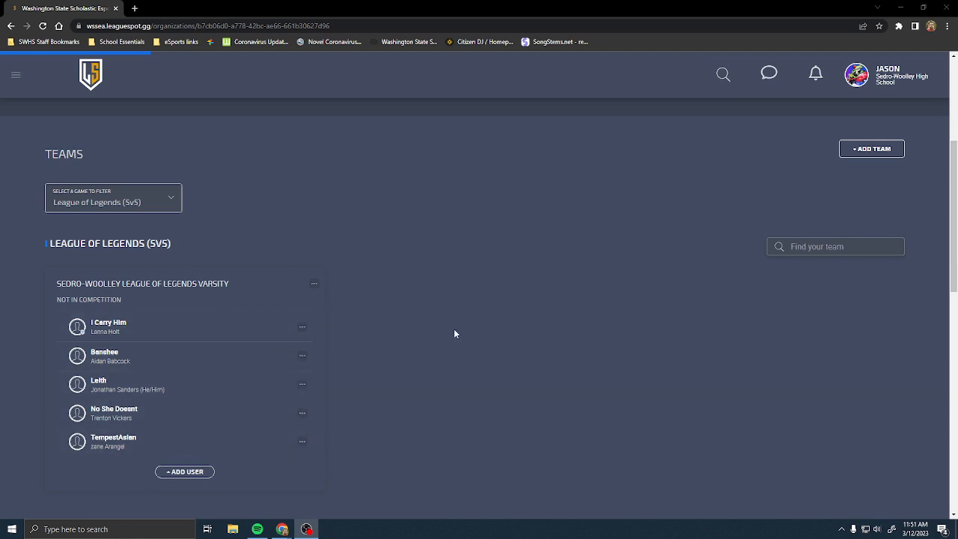
Open the season sign-up for the Sedro-Woolley League of Legends Varsity team and review its rank requirements
left_click(314, 284)
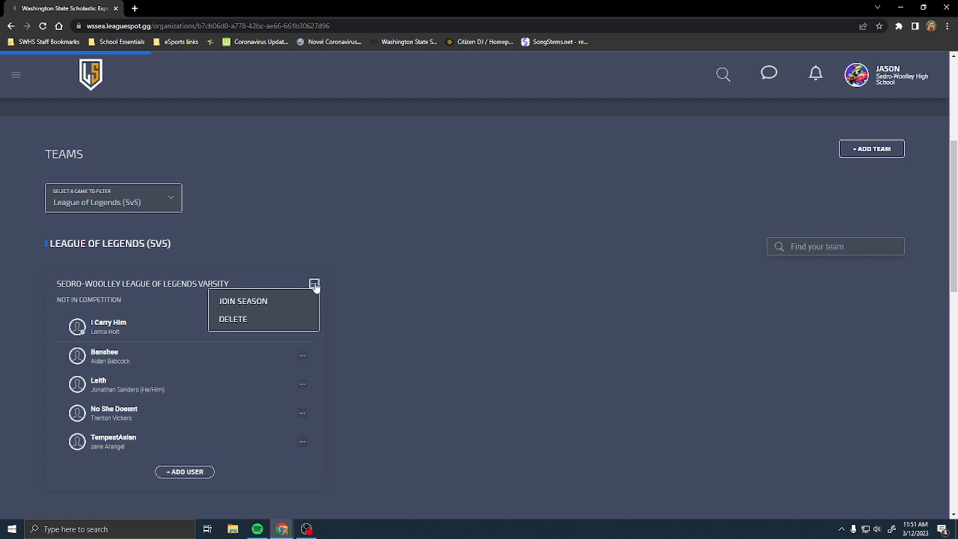
left_click(246, 307)
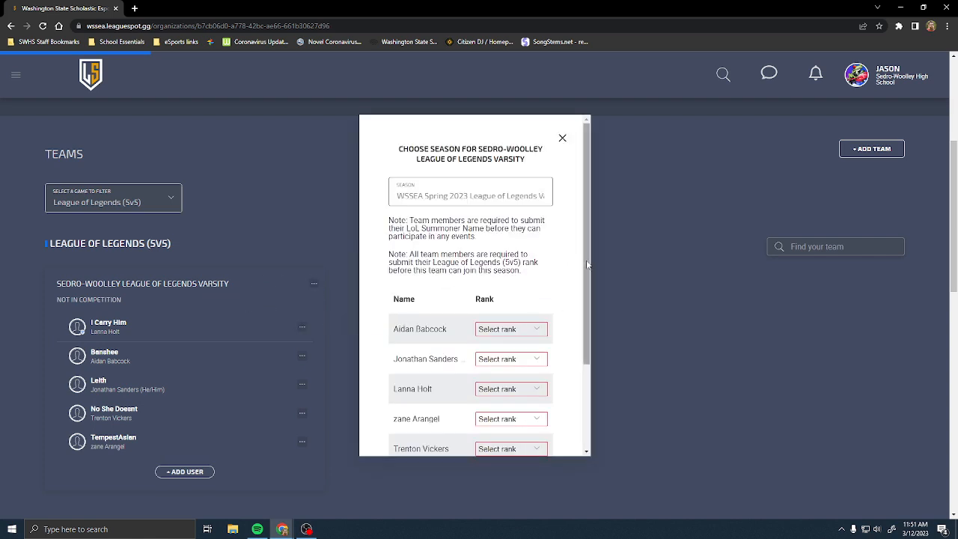
scroll(588, 263, "down", 1)
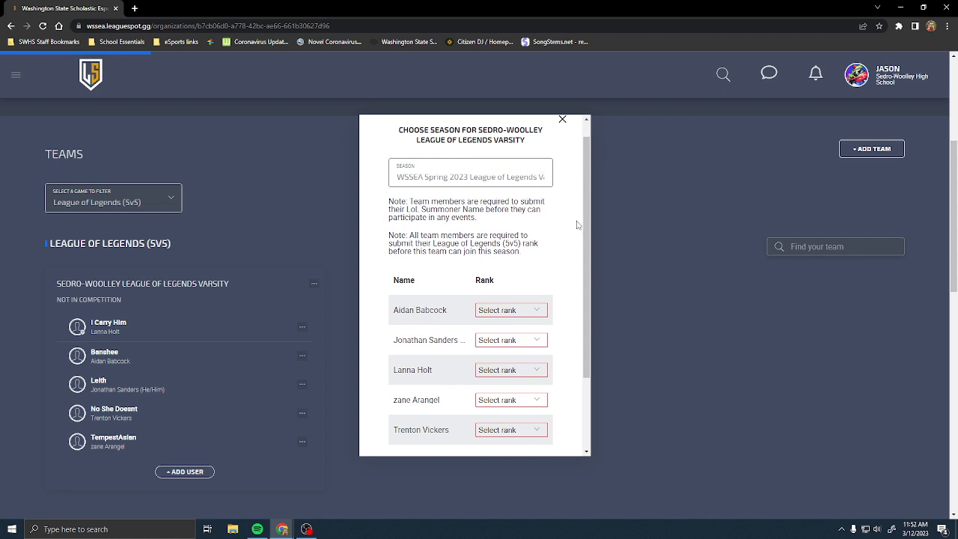
left_click_drag(586, 242, 587, 255)
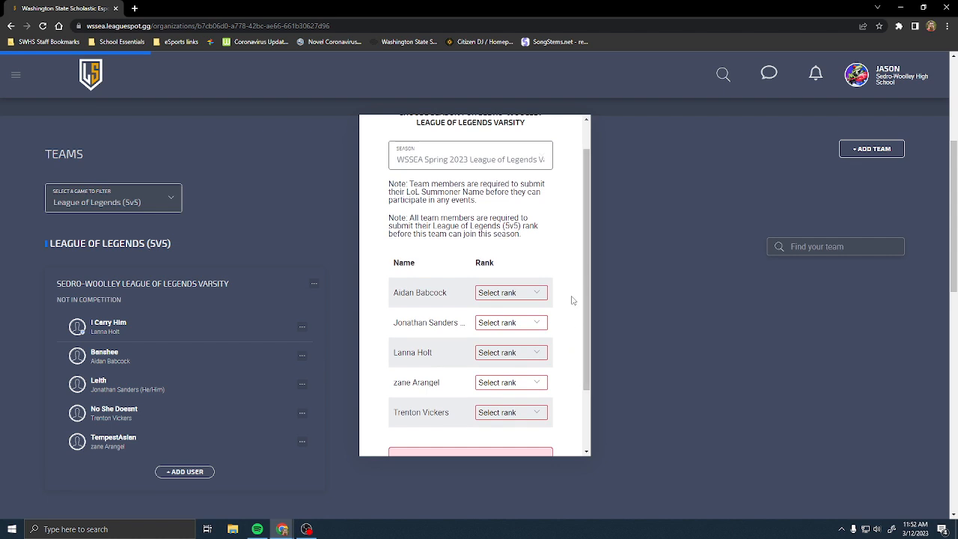
Set the five players' ranks, in listed order, to Unranked, Gold I, Silver II, Bronze II and Unranked
left_click(541, 293)
scroll(541, 383, "down", 3)
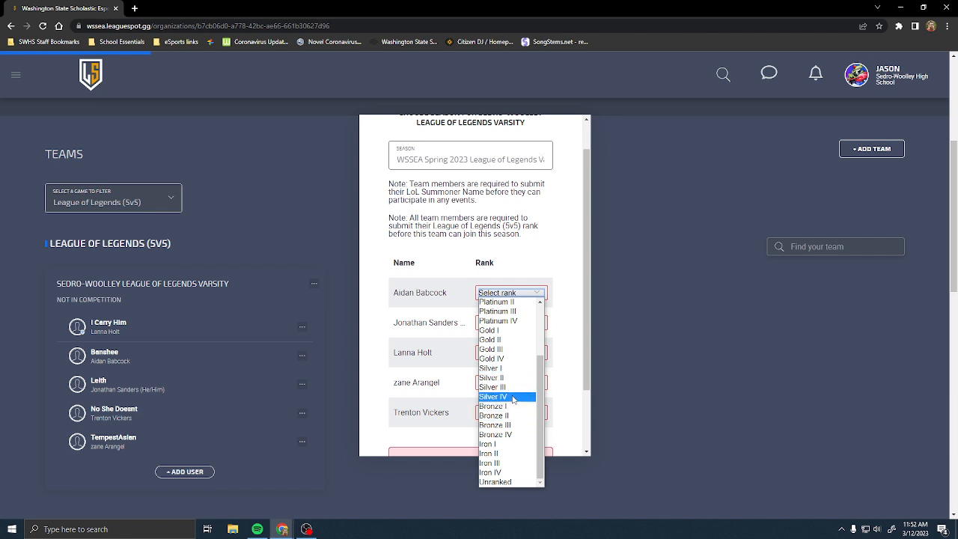
left_click(495, 481)
left_click(510, 322)
left_click(490, 435)
left_click(510, 352)
left_click(503, 356)
left_click(500, 307)
left_click(511, 412)
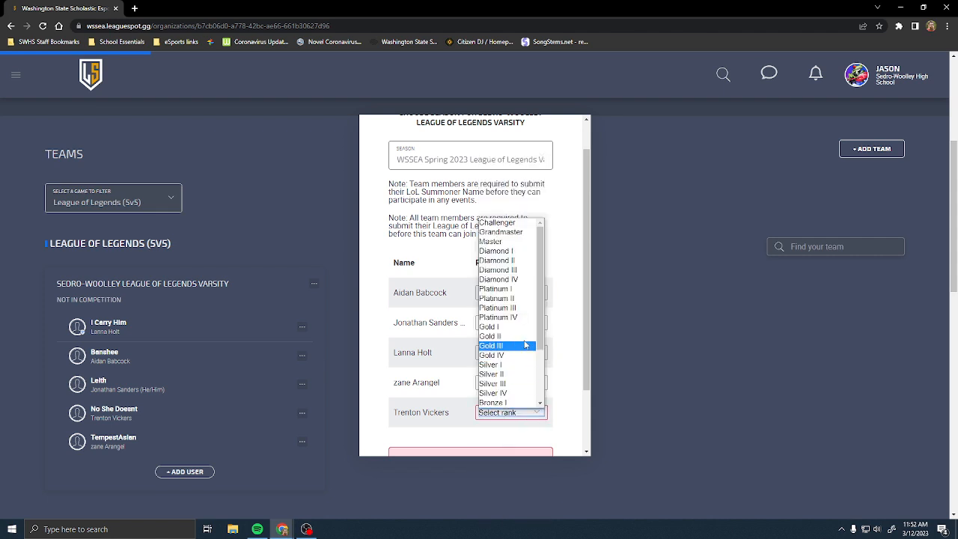
left_click(496, 407)
Enter the team in the WSSEA Spring 2023 League of Legends Varsity Season and highlight the competition status on its team card
scroll(569, 389, "up", 1)
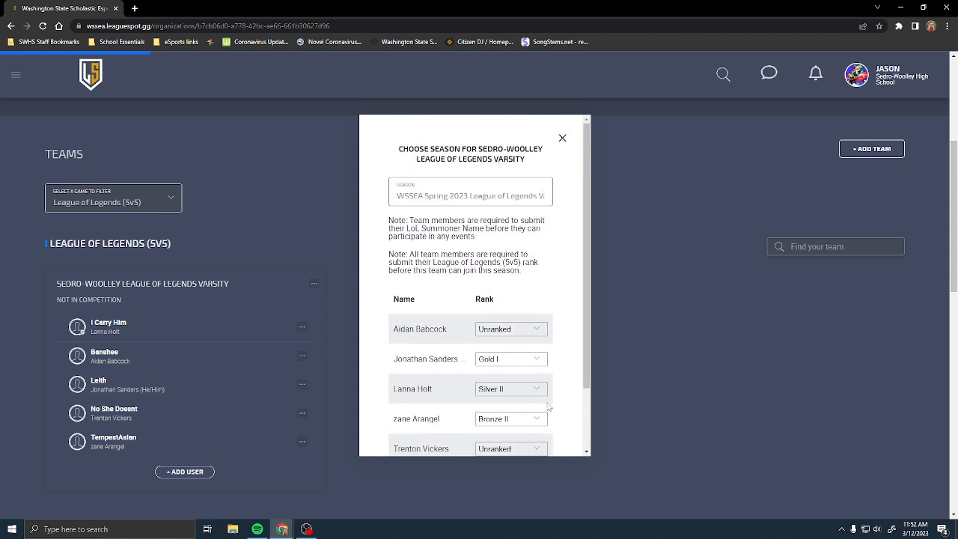
scroll(529, 403, "down", 1)
scroll(529, 404, "down", 1)
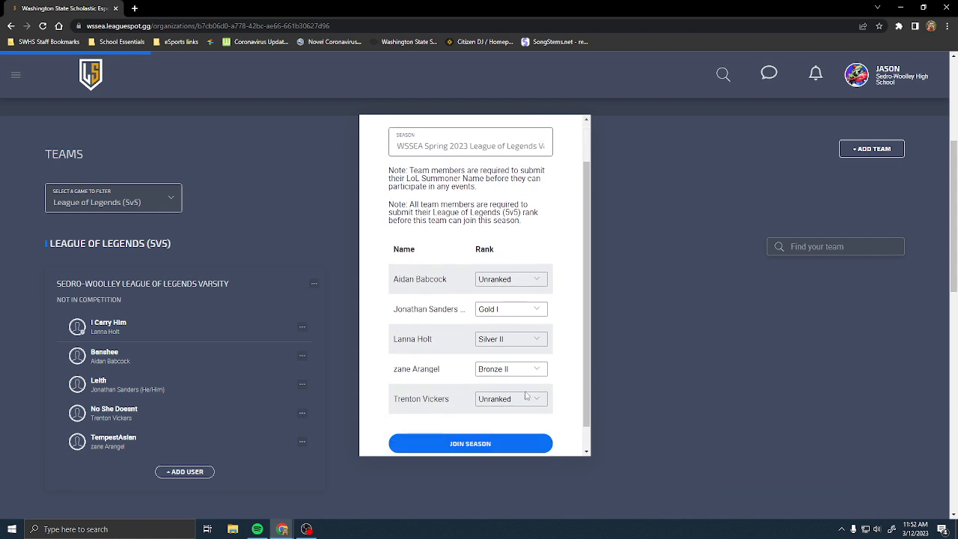
scroll(557, 294, "down", 1)
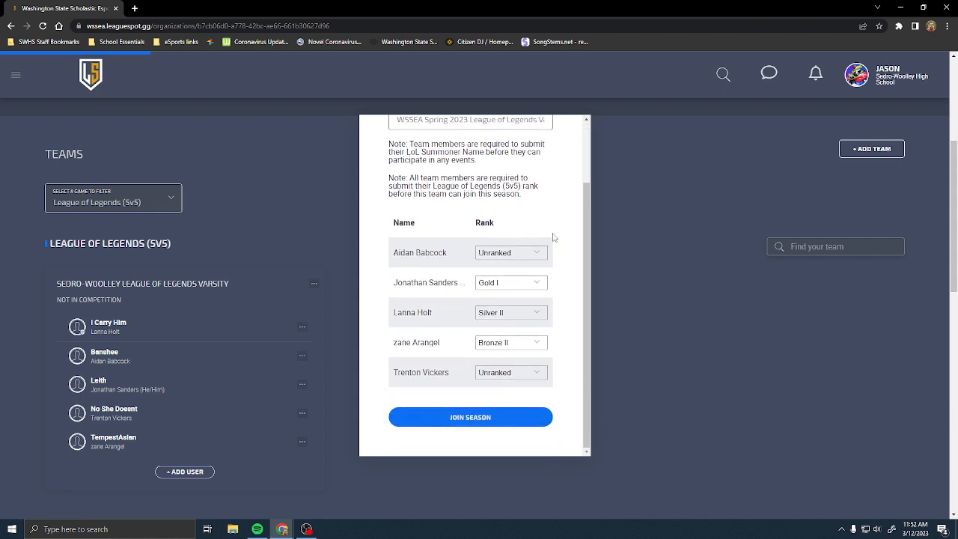
left_click(470, 417)
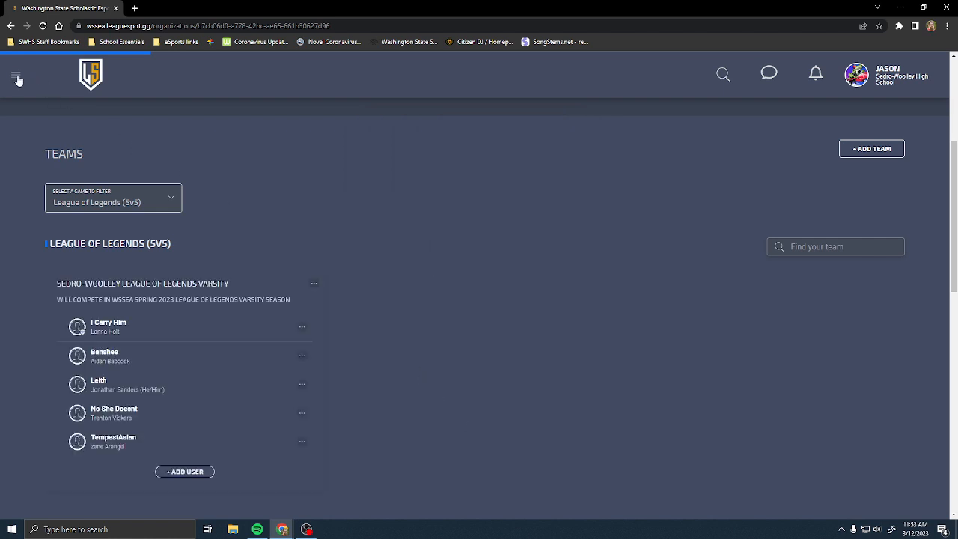
left_click_drag(60, 300, 294, 305)
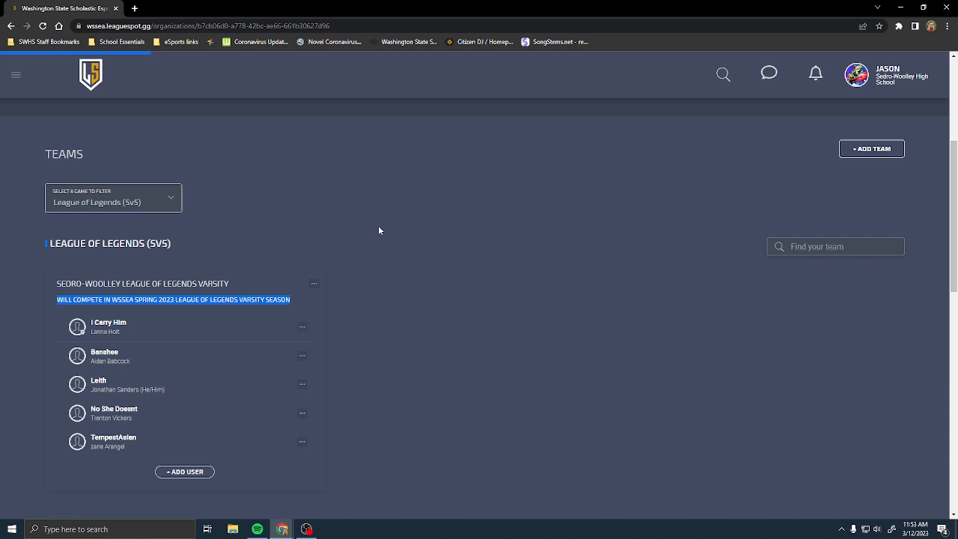
left_click(17, 77)
left_click(375, 284)
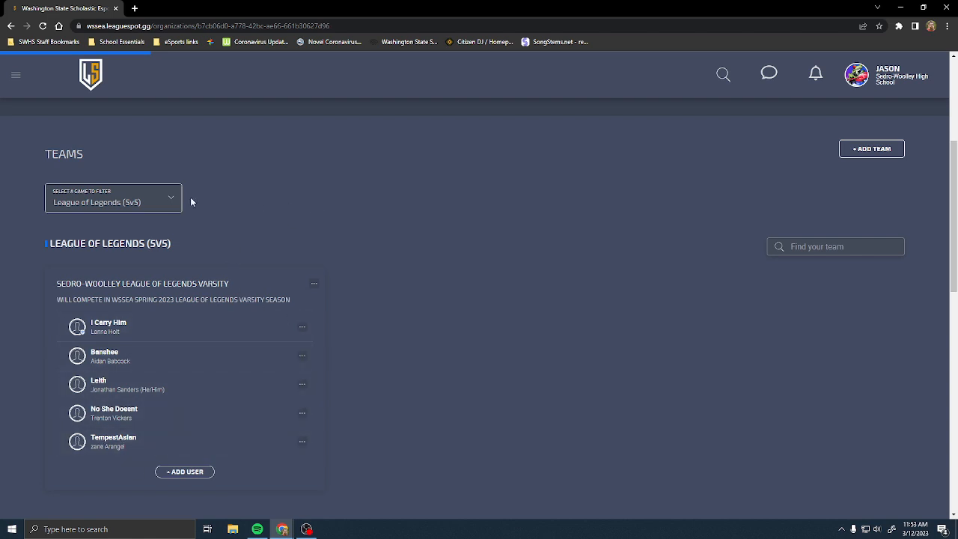
Filter the teams to Overwatch 2 and enter the Sedro-Woolley Overwatch Varsity team in the WSSEA Spring 2023 Overwatch 2 Varsity Season
left_click(171, 199)
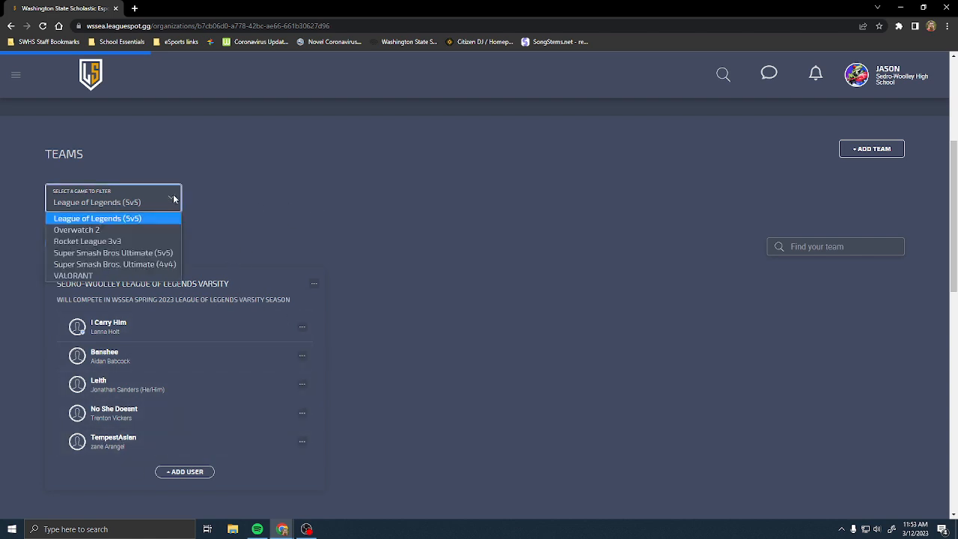
left_click(96, 231)
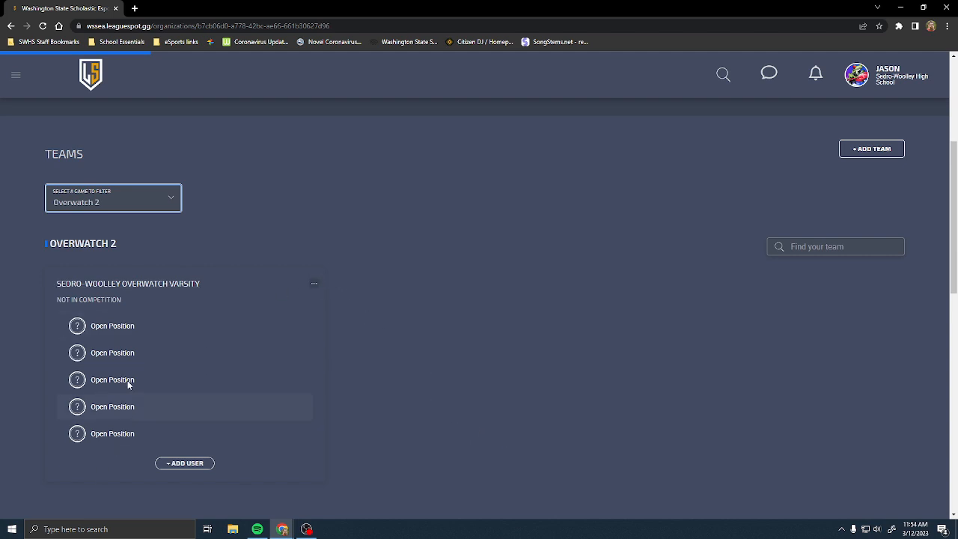
left_click(314, 283)
left_click(257, 300)
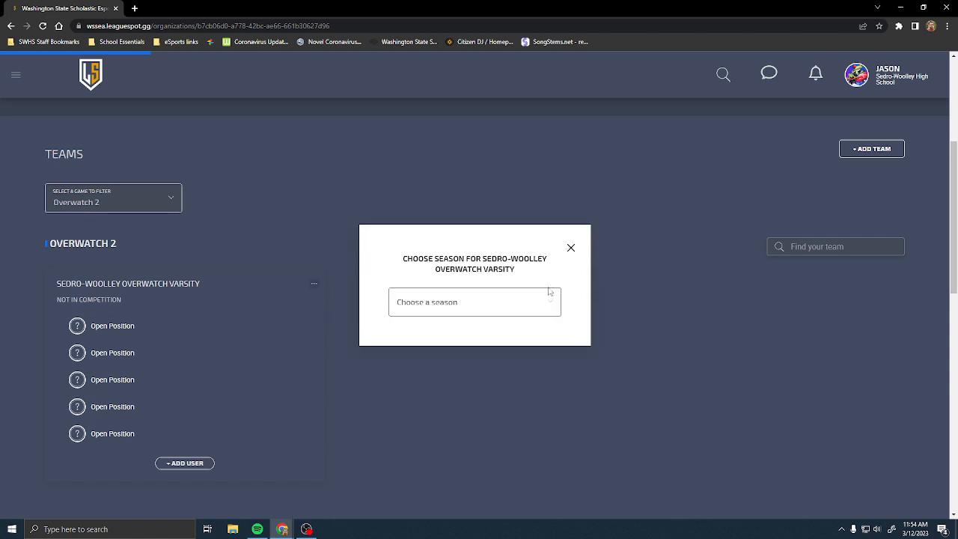
left_click(513, 310)
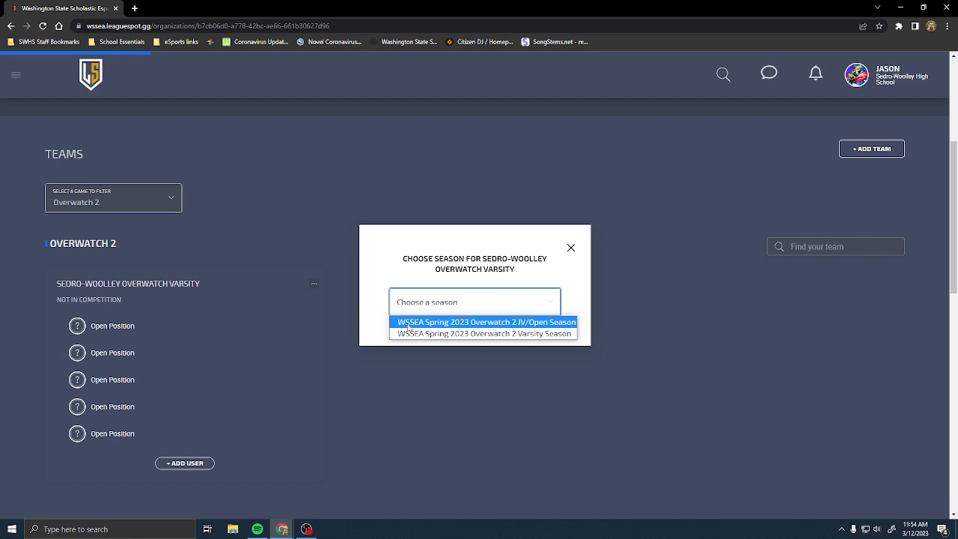
left_click(463, 336)
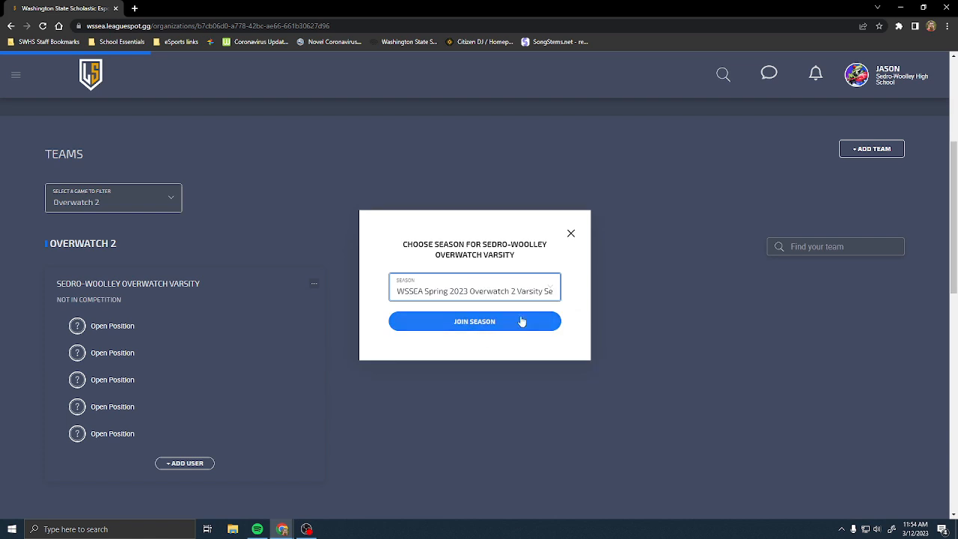
left_click(513, 324)
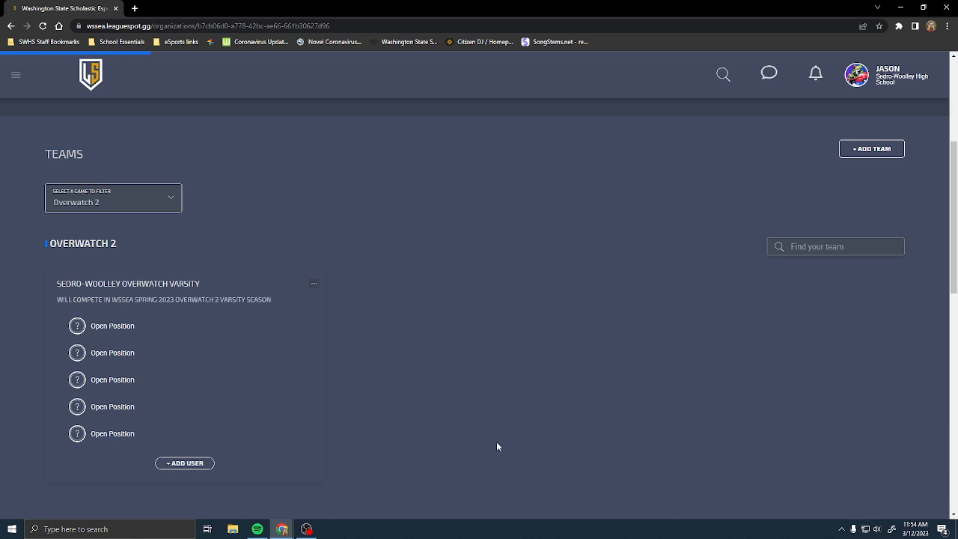
left_click_drag(74, 299, 299, 307)
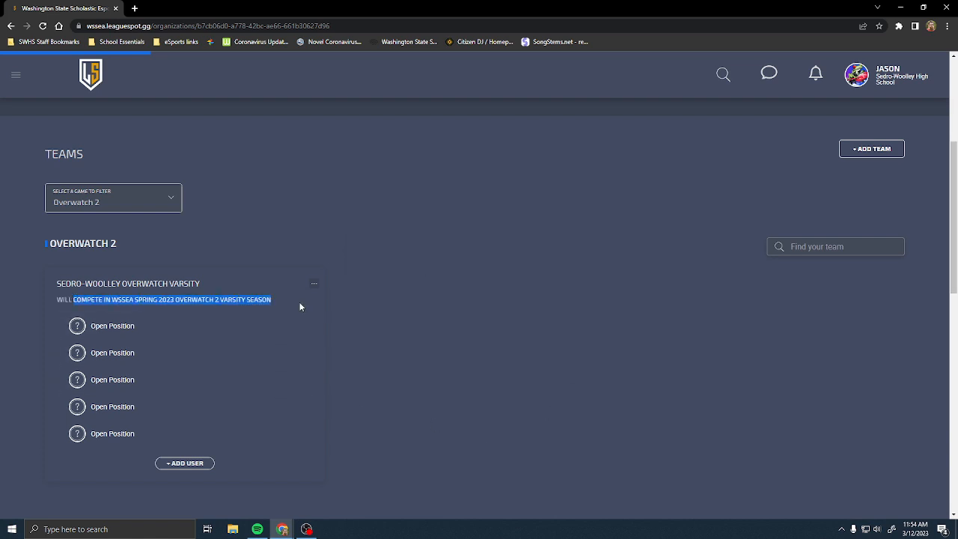
left_click(483, 374)
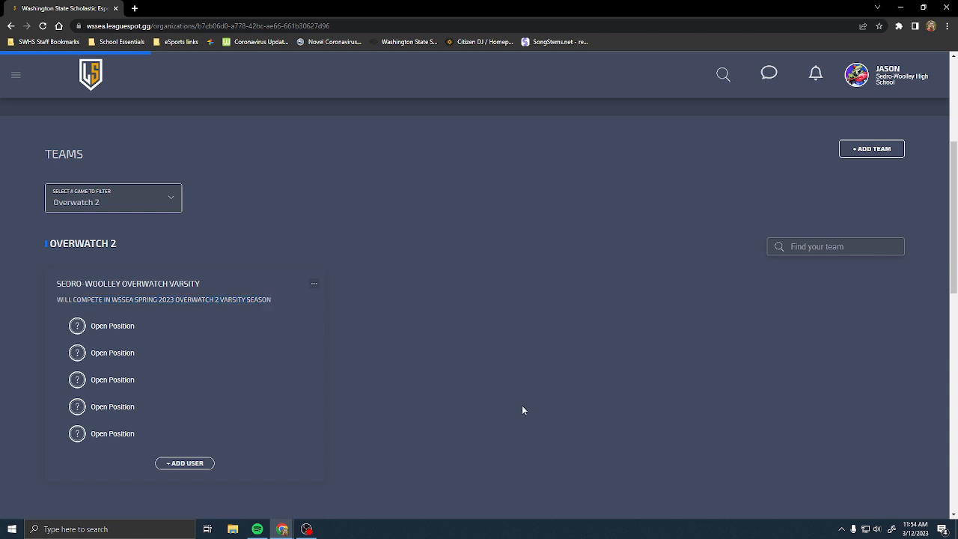
Filter the teams to Super Smash Bros Ultimate (5v5) and enter SWHS Smash Bros Varsity Spring in WSSEA Spring 2023 Smash Team Singles Varsity
left_click(171, 199)
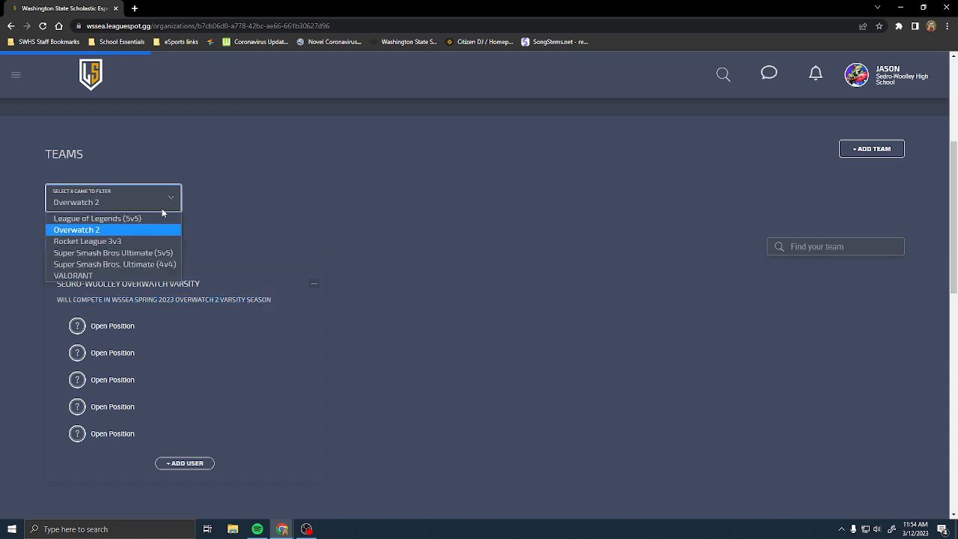
left_click(162, 252)
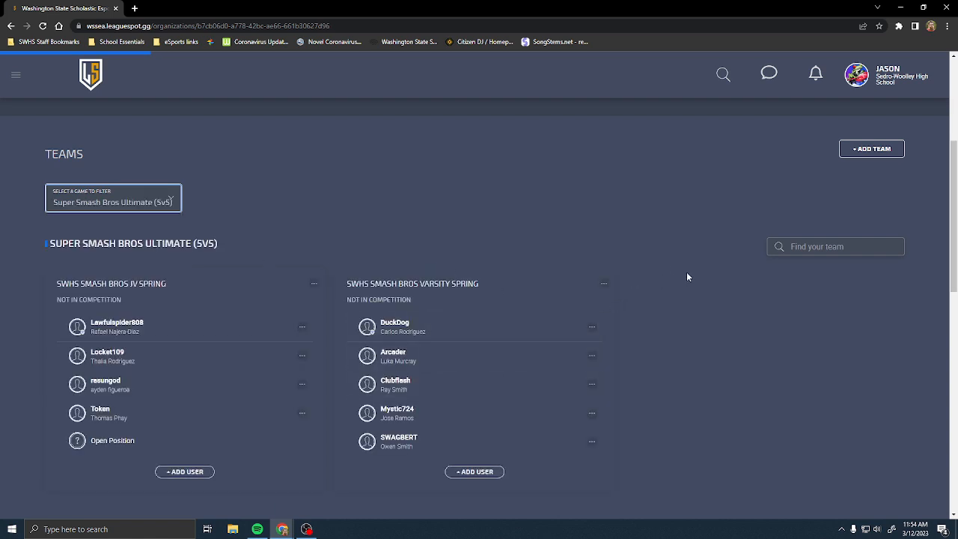
left_click(604, 284)
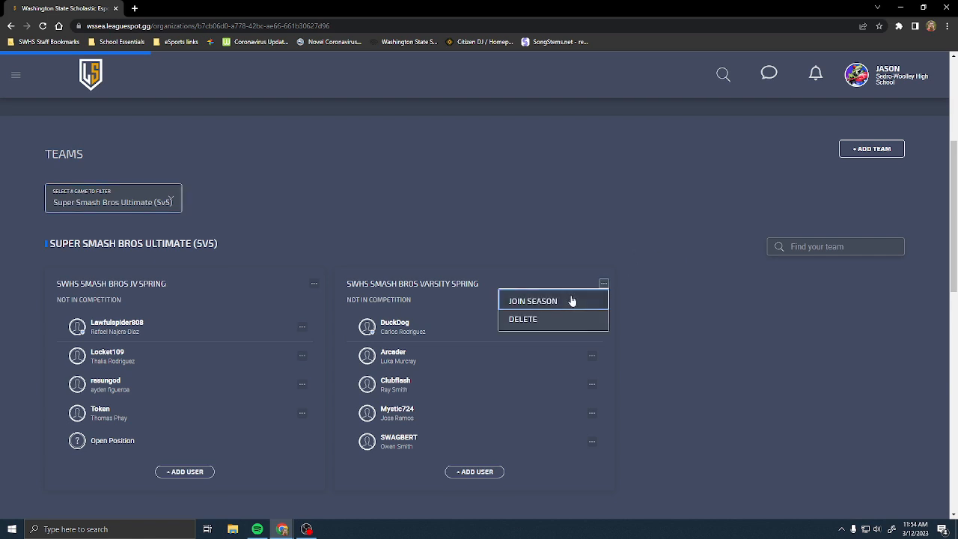
left_click(571, 301)
left_click(470, 300)
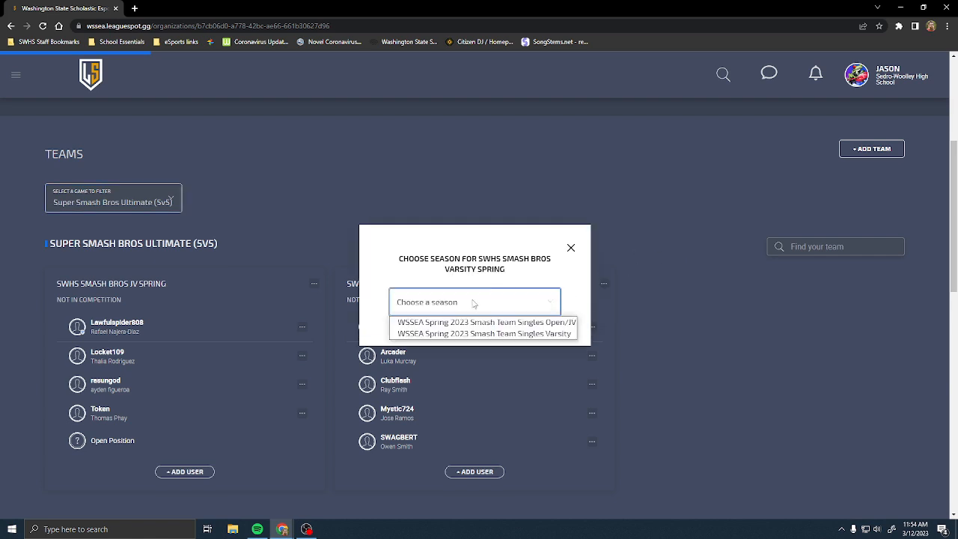
left_click(521, 336)
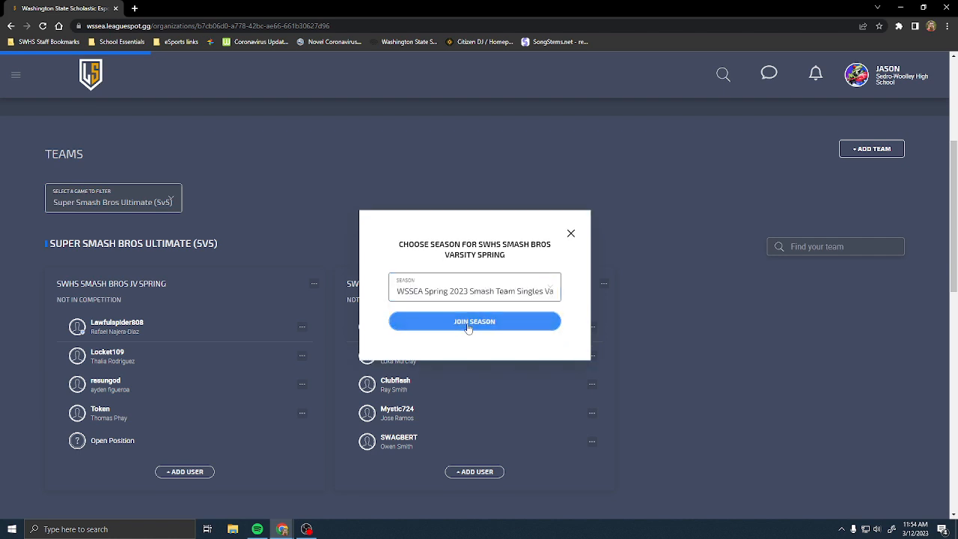
left_click(469, 324)
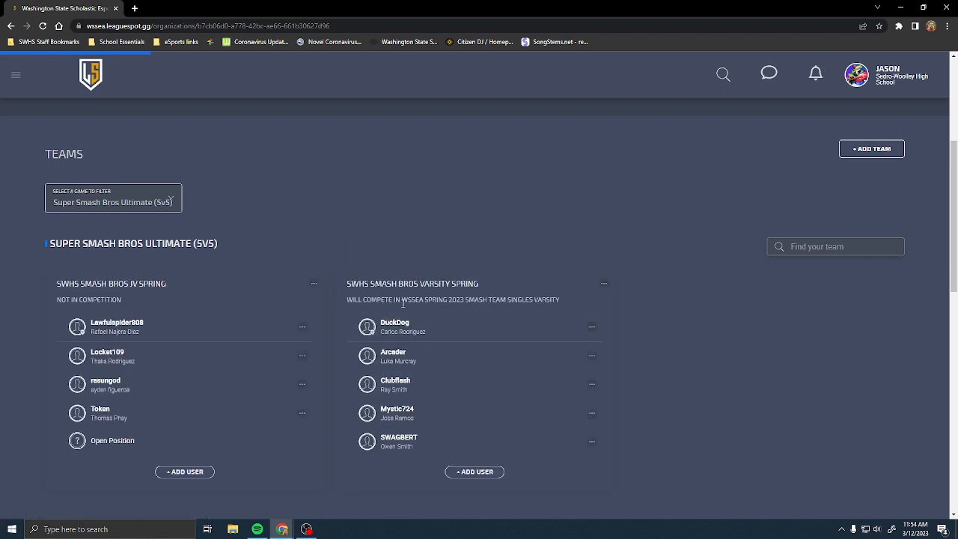
left_click_drag(352, 299, 567, 300)
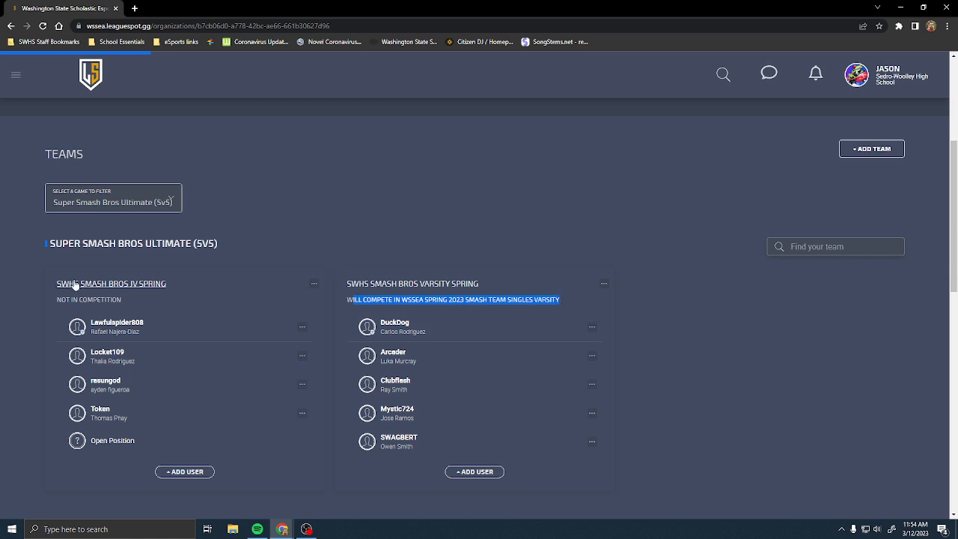
Enter the SWHS Smash Bros JV Spring team in WSSEA Spring 2023 Smash Team Singles Open/JV and highlight its competition status
left_click(314, 284)
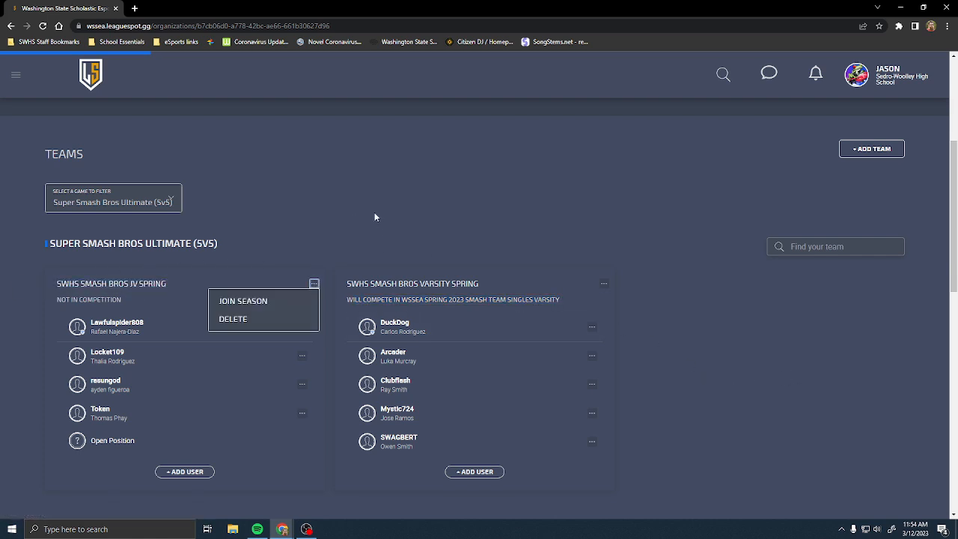
left_click(251, 301)
left_click(472, 304)
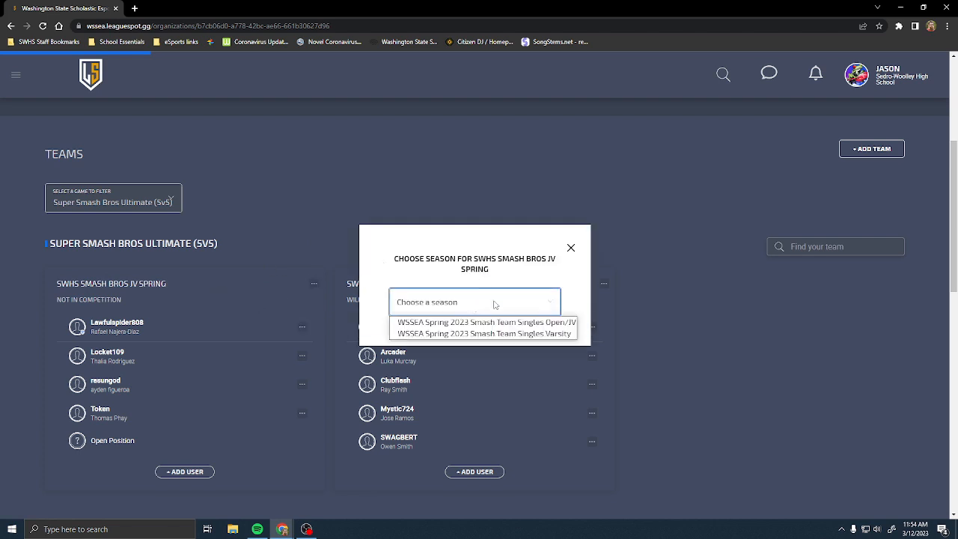
left_click(555, 325)
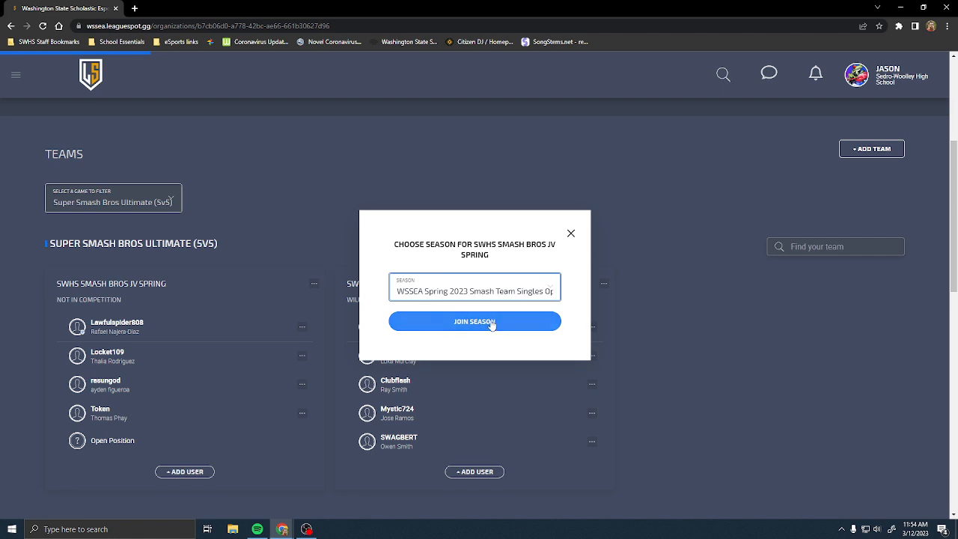
left_click_drag(63, 300, 272, 301)
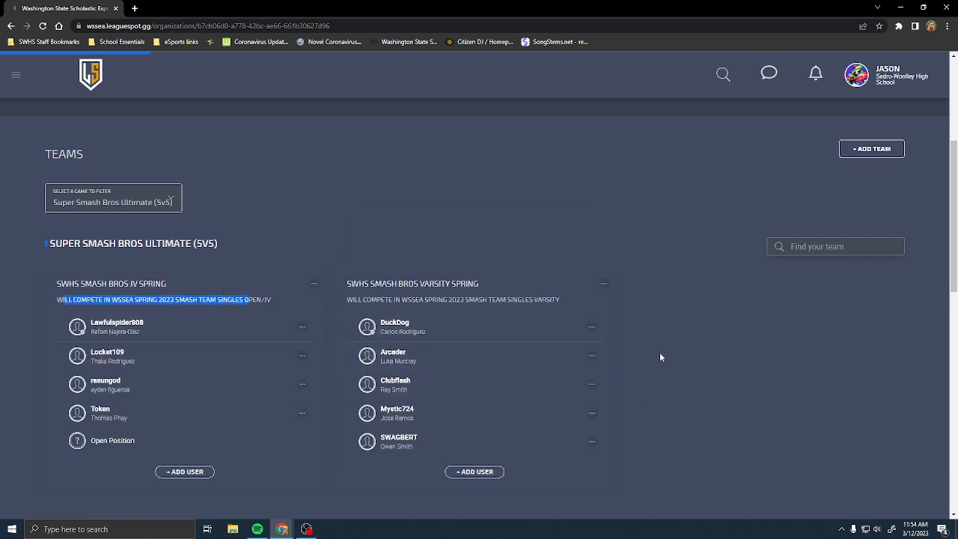
scroll(441, 244, "up", 3)
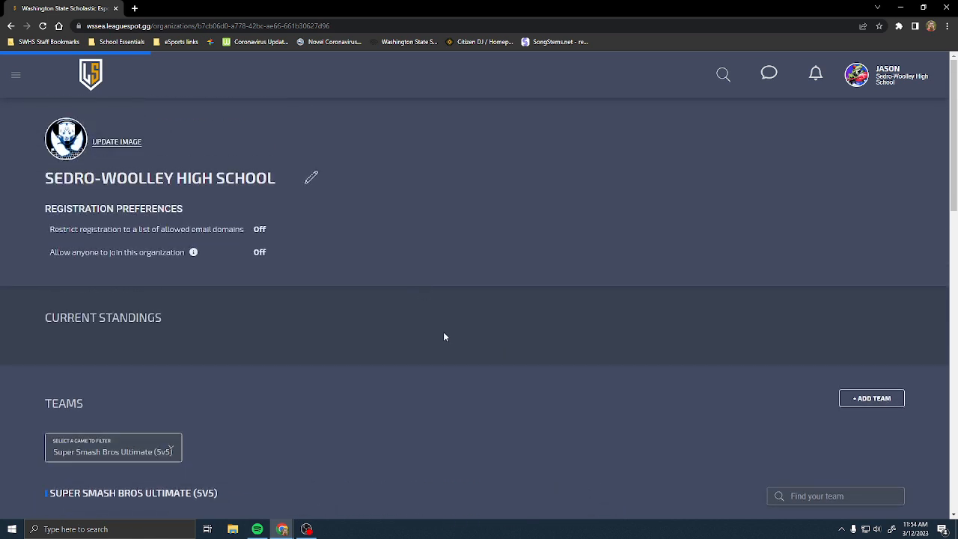